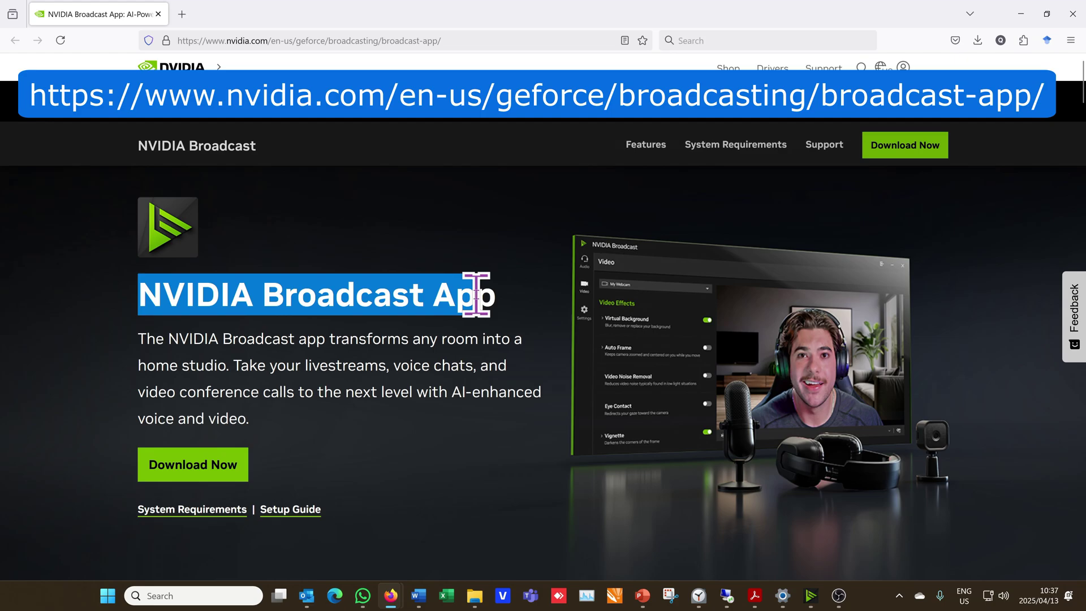
Highlight the 'NVIDIA Broadcast App' heading on the nvidia.com download page
{"action": "left_click_drag", "start_coordinate": [209, 290], "coordinate": [498, 293]}
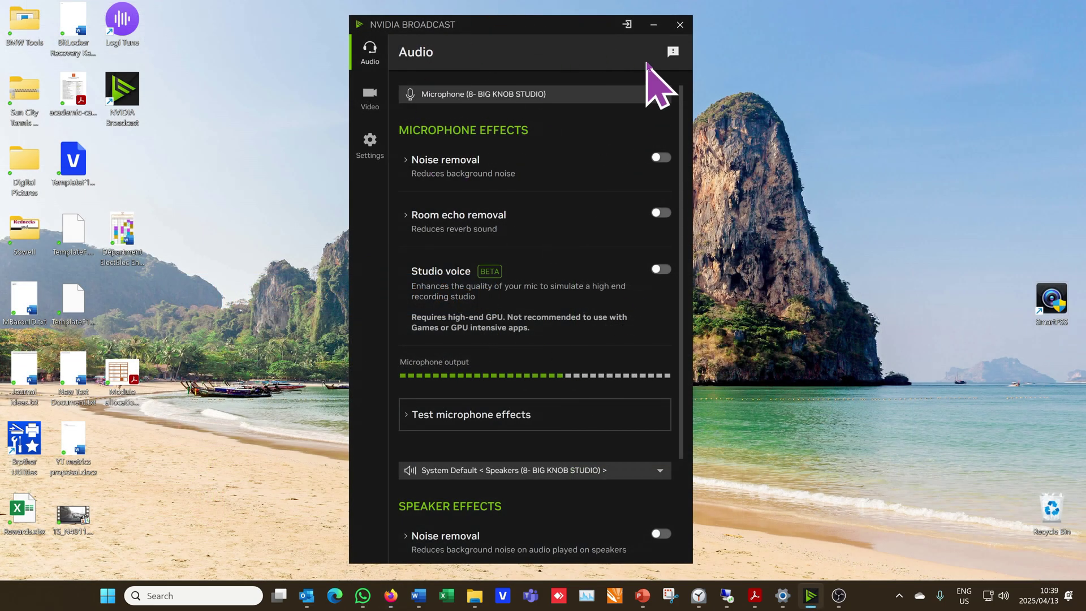
{"action": "left_click", "coordinate": [623, 26]}
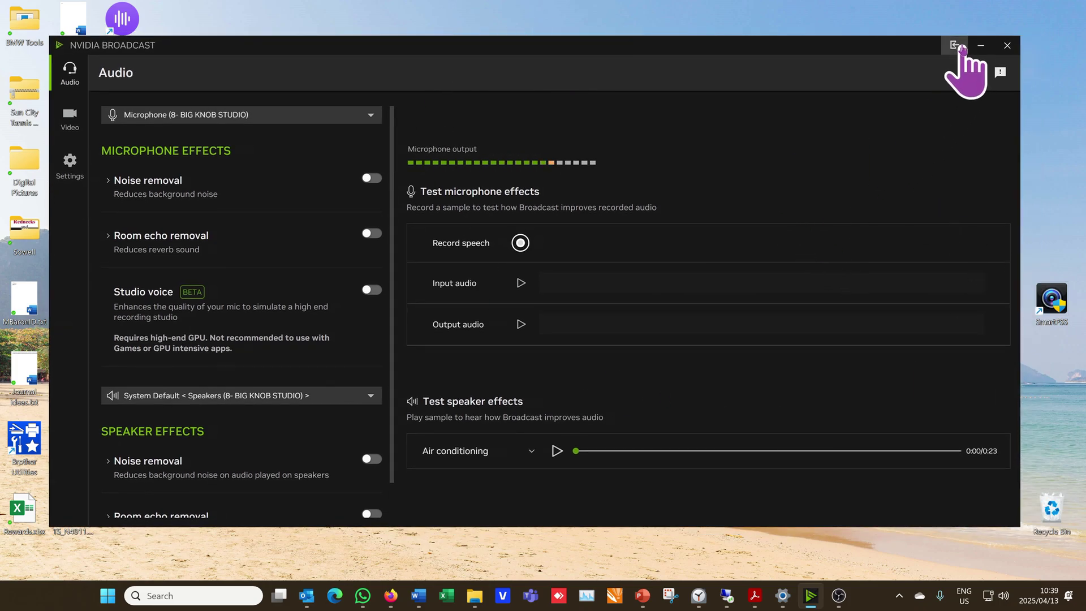
{"action": "left_click", "coordinate": [955, 45]}
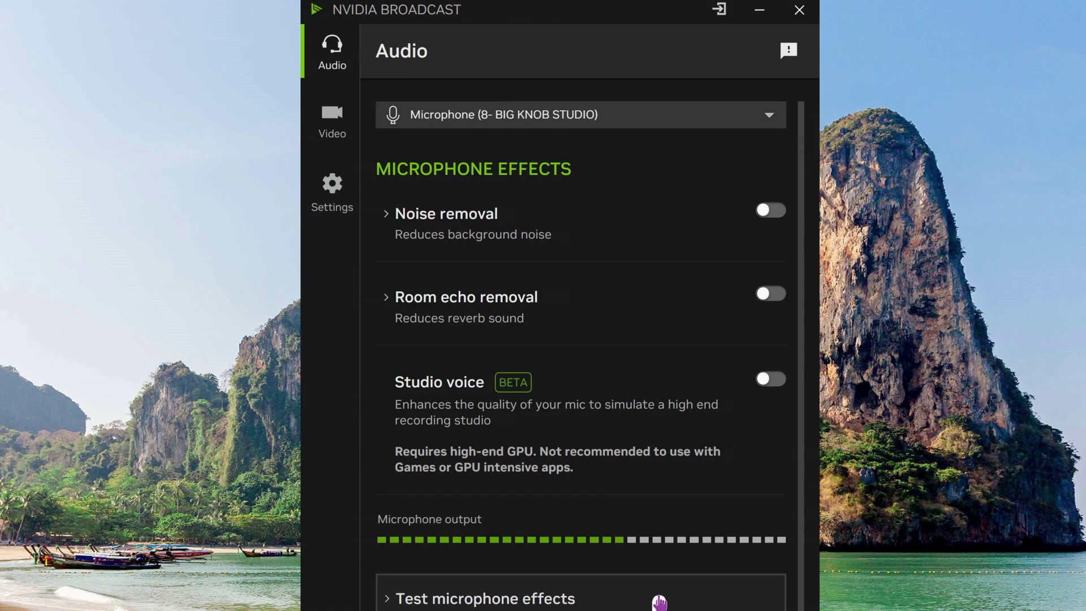
{"action": "left_click", "coordinate": [673, 116]}
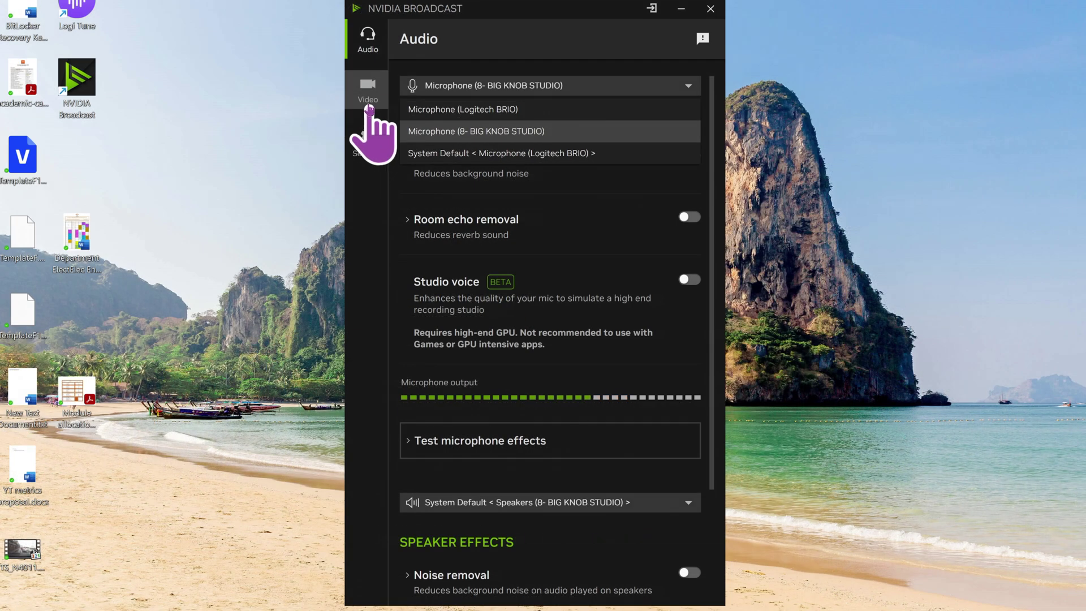
Leave the mic unchanged, go to the Video page and pick Logitech BRIO as the camera
{"action": "left_click", "coordinate": [368, 106]}
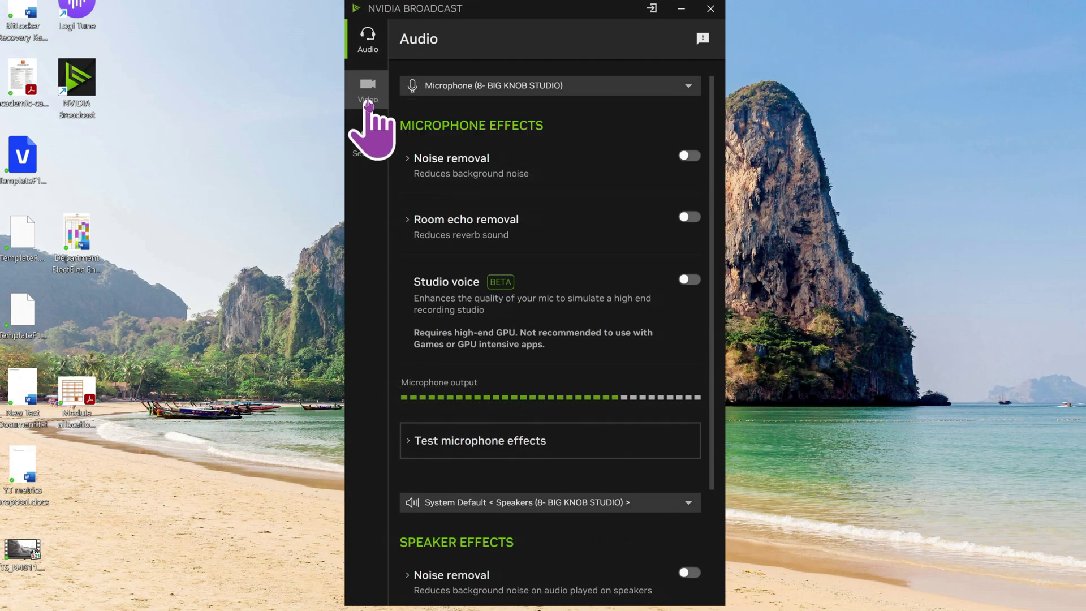
{"action": "left_click", "coordinate": [359, 96]}
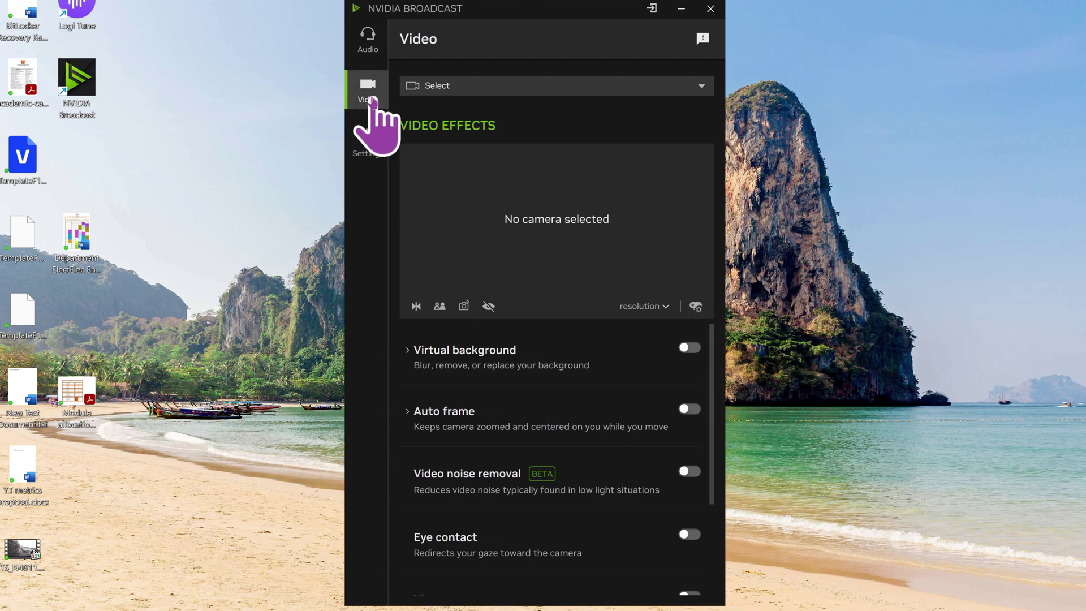
{"action": "left_click", "coordinate": [705, 89]}
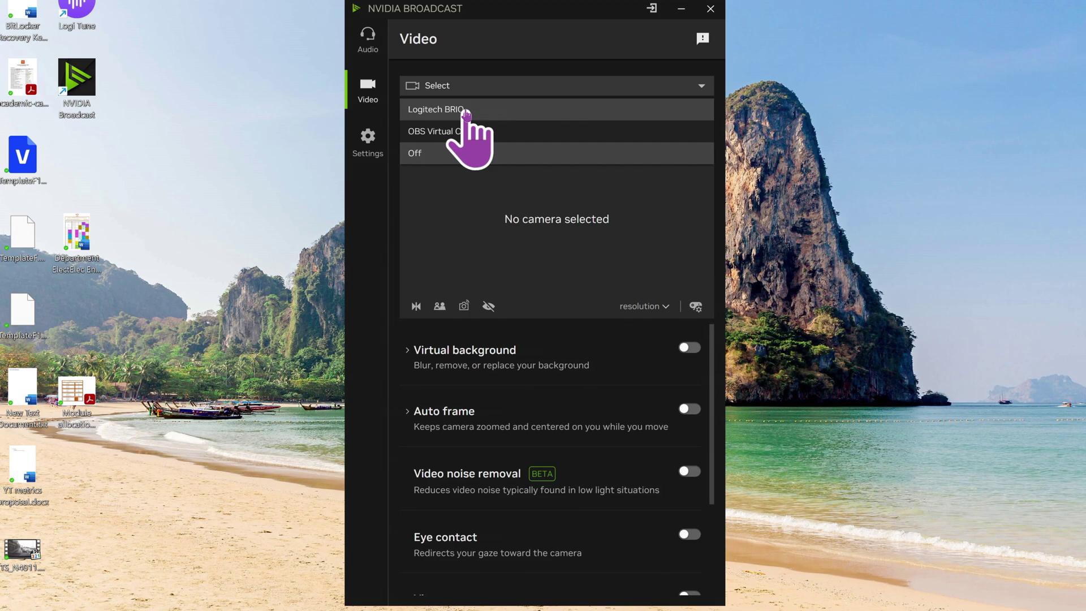
{"action": "left_click", "coordinate": [432, 110]}
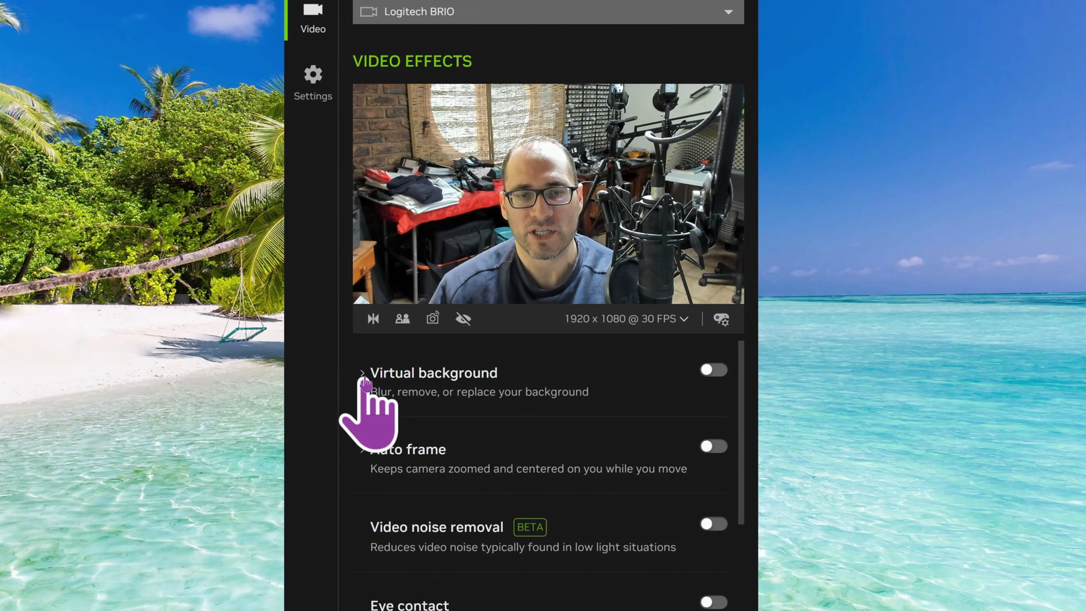
Enable Virtual background with Blur and raise the blur Strength to a moderate level
{"action": "left_click", "coordinate": [365, 382]}
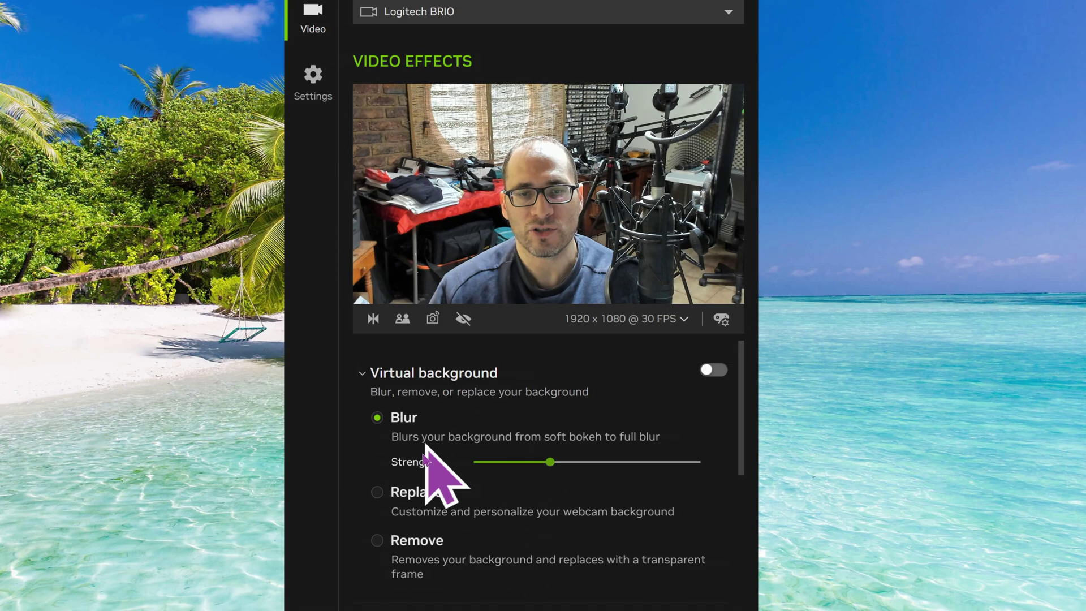
{"action": "left_click", "coordinate": [713, 370]}
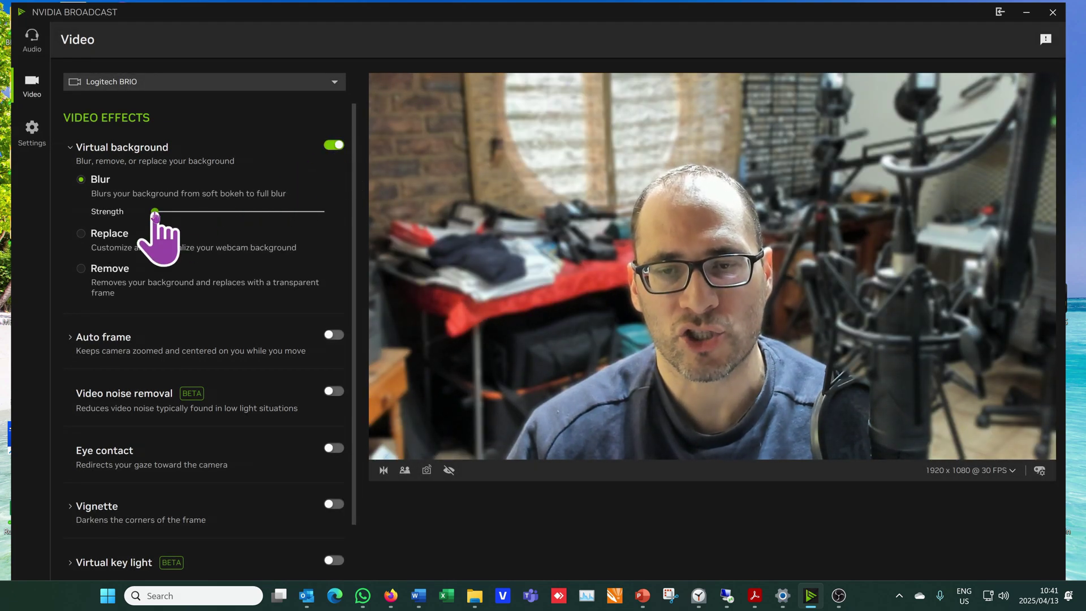
{"action": "left_click_drag", "start_coordinate": [173, 215], "coordinate": [210, 215]}
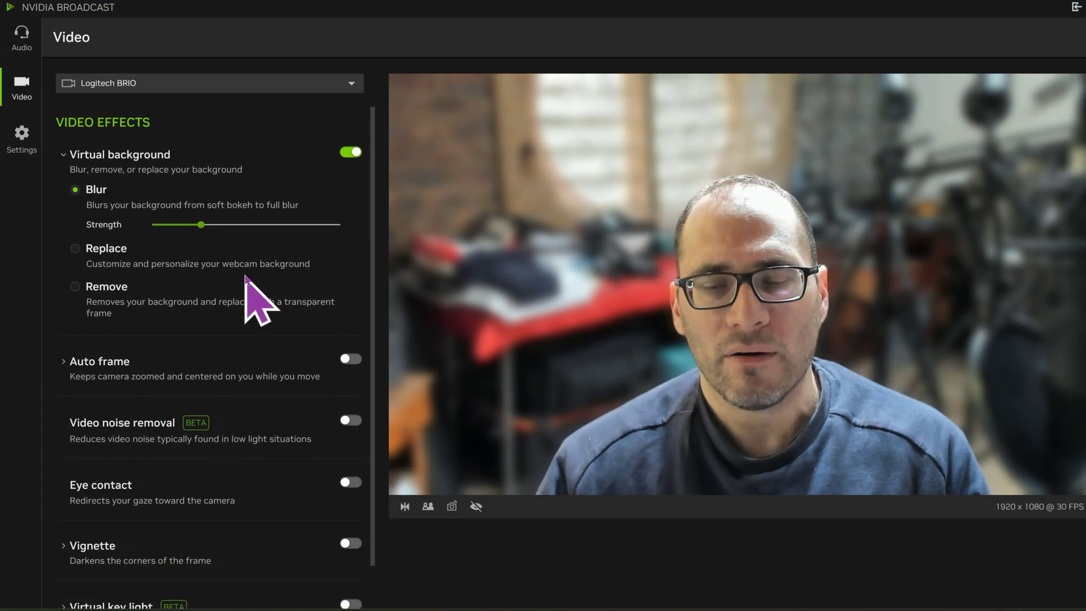
{"action": "left_click", "coordinate": [76, 250]}
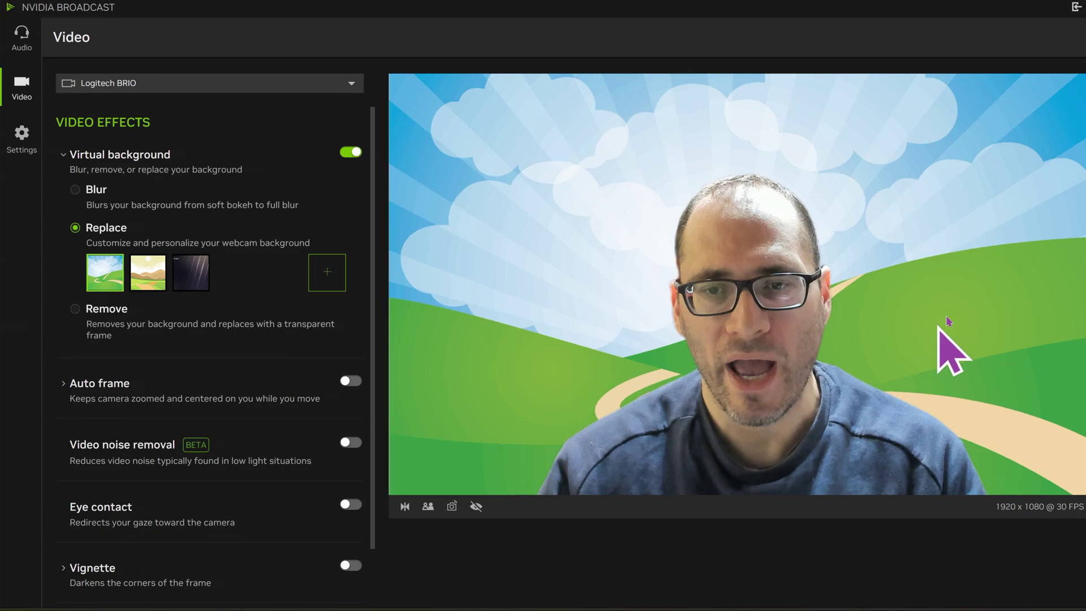
{"action": "left_click", "coordinate": [148, 277]}
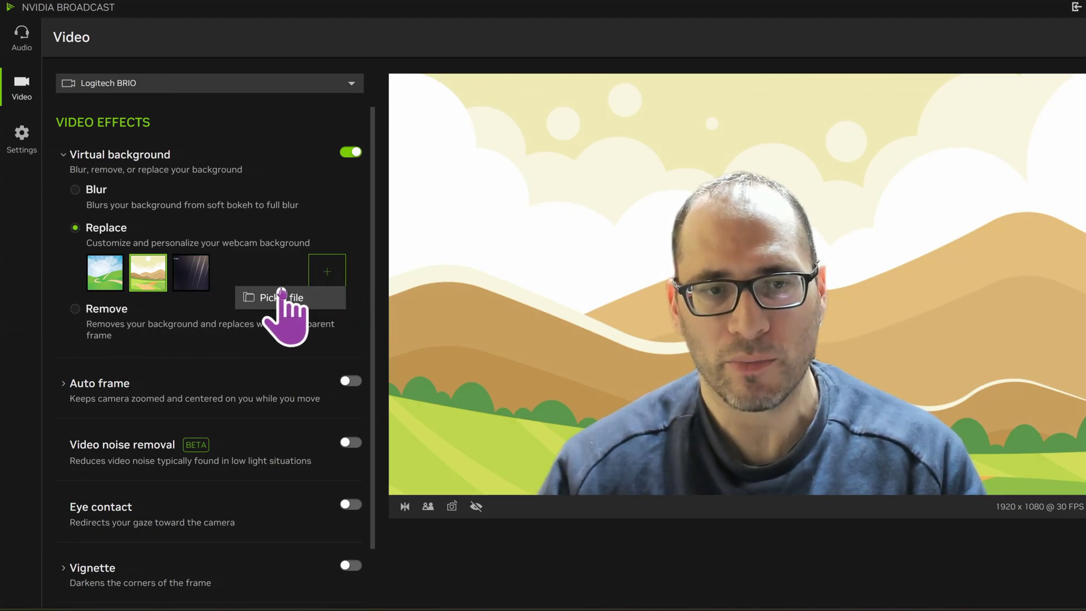
{"action": "left_click", "coordinate": [336, 276]}
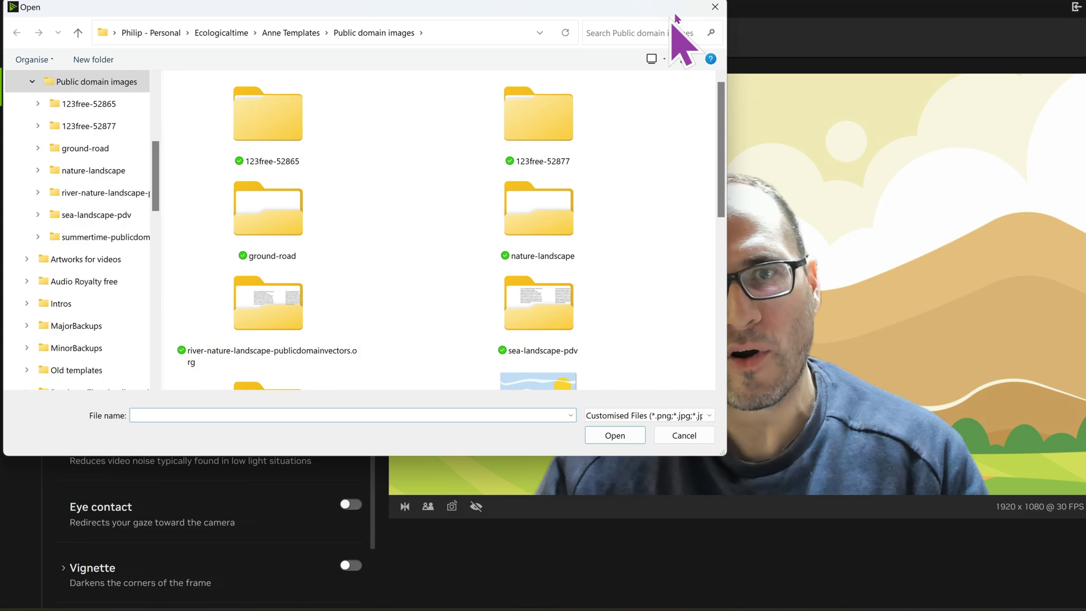
{"action": "left_click", "coordinate": [715, 6]}
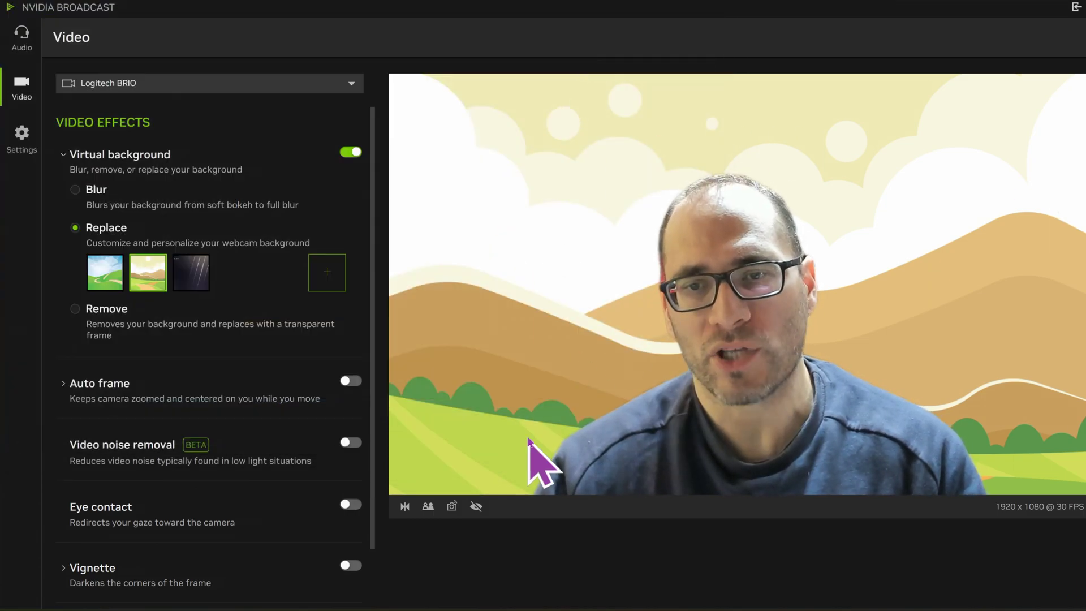
{"action": "left_click", "coordinate": [99, 276]}
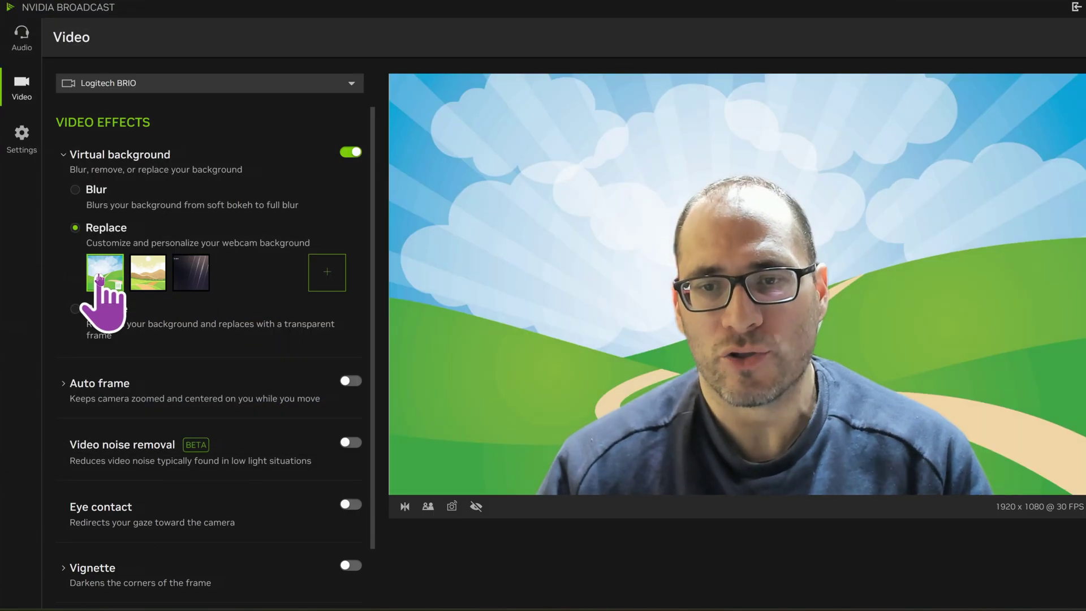
{"action": "left_click", "coordinate": [83, 197]}
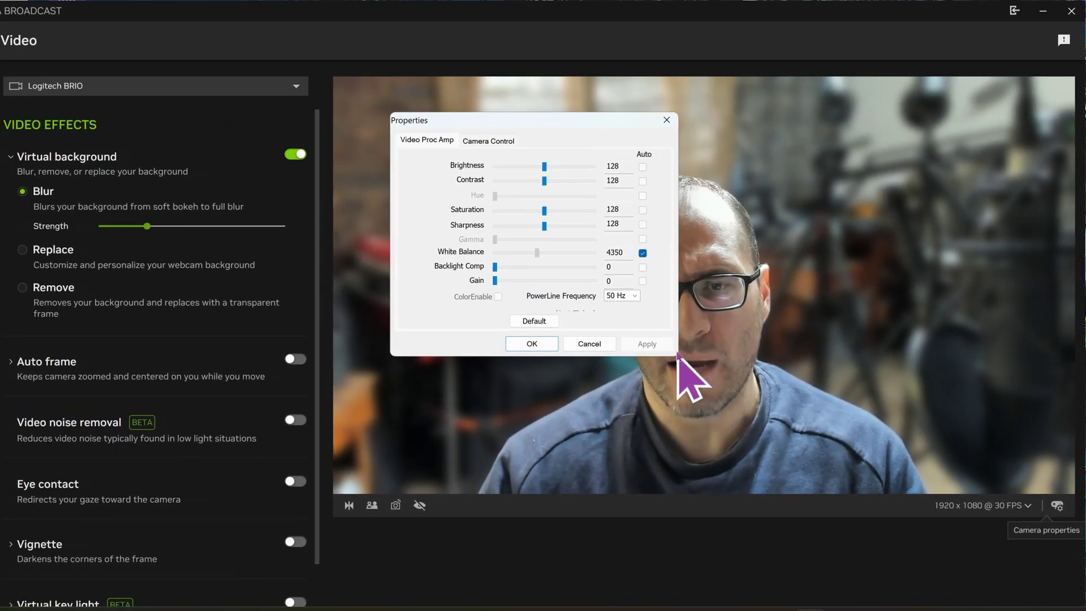
Raise the webcam Zoom to 145 under the Camera Control properties
{"action": "left_click_drag", "start_coordinate": [506, 121], "coordinate": [245, 206]}
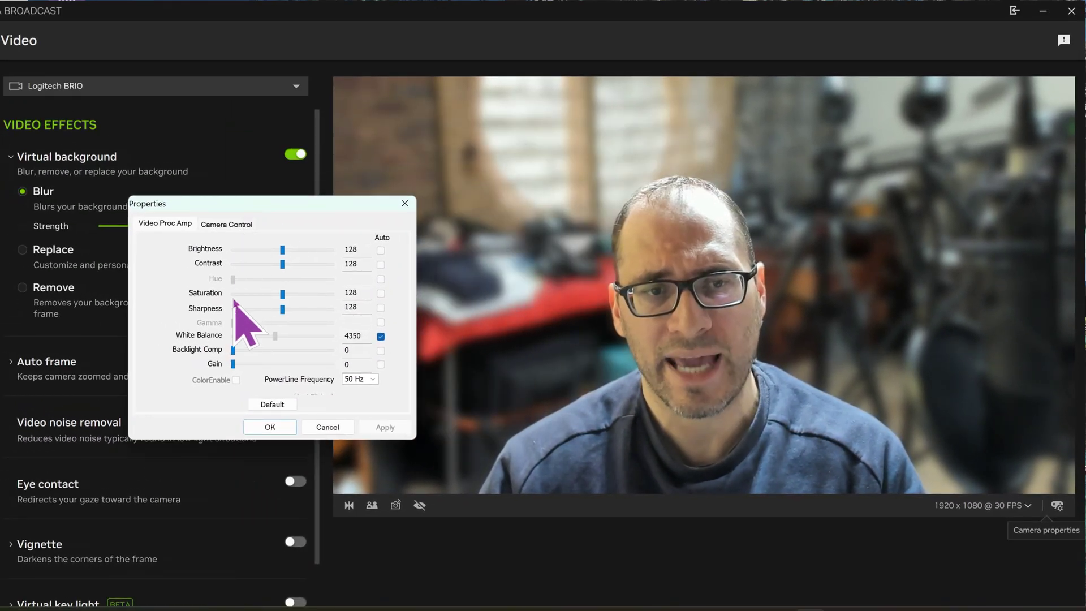
{"action": "left_click", "coordinate": [233, 224]}
{"action": "left_click_drag", "start_coordinate": [226, 255], "coordinate": [227, 256]}
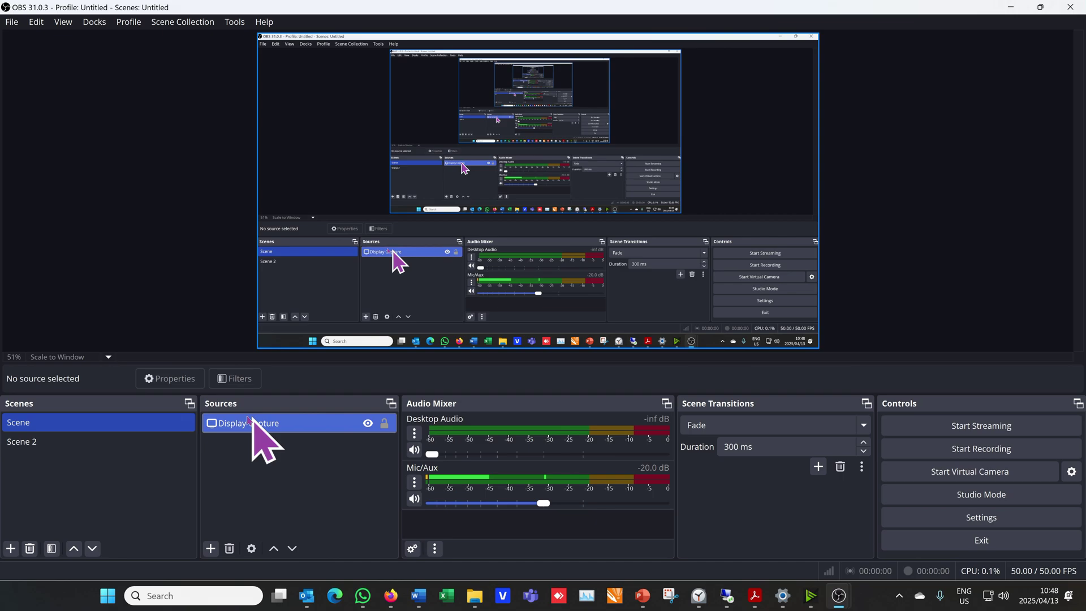
Add a Video Capture Device source using the Camera (NVIDIA Broadcast) device
{"action": "left_click", "coordinate": [231, 424]}
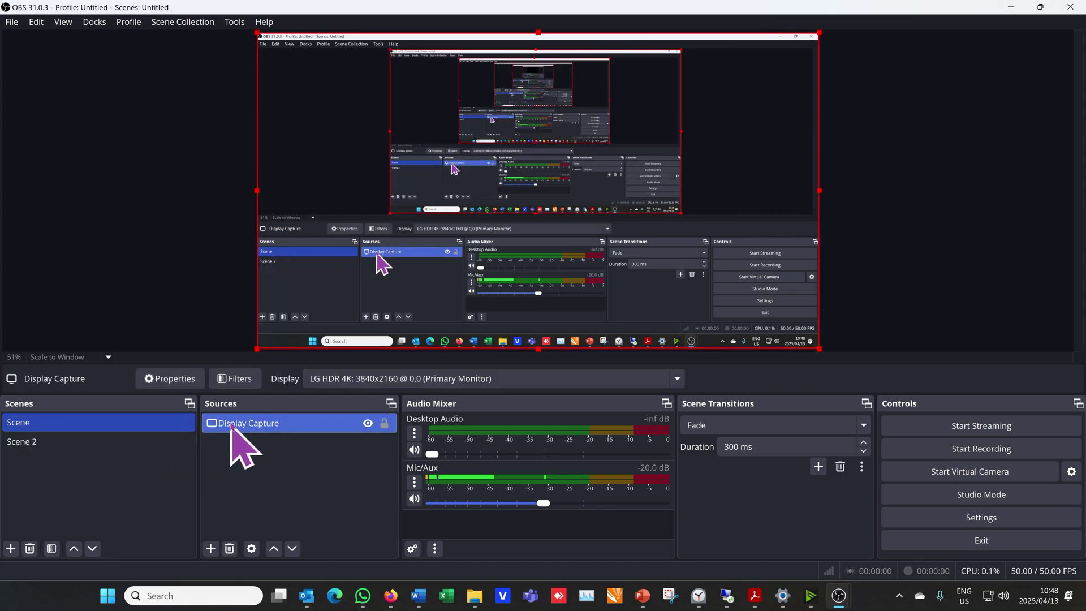
{"action": "left_click", "coordinate": [211, 548]}
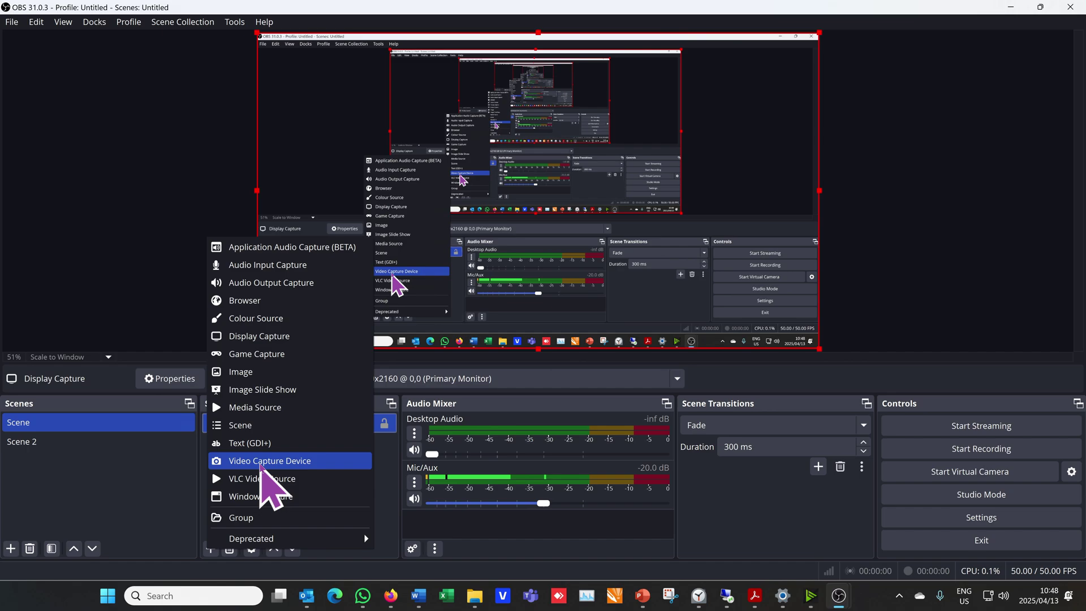
{"action": "left_click", "coordinate": [262, 461]}
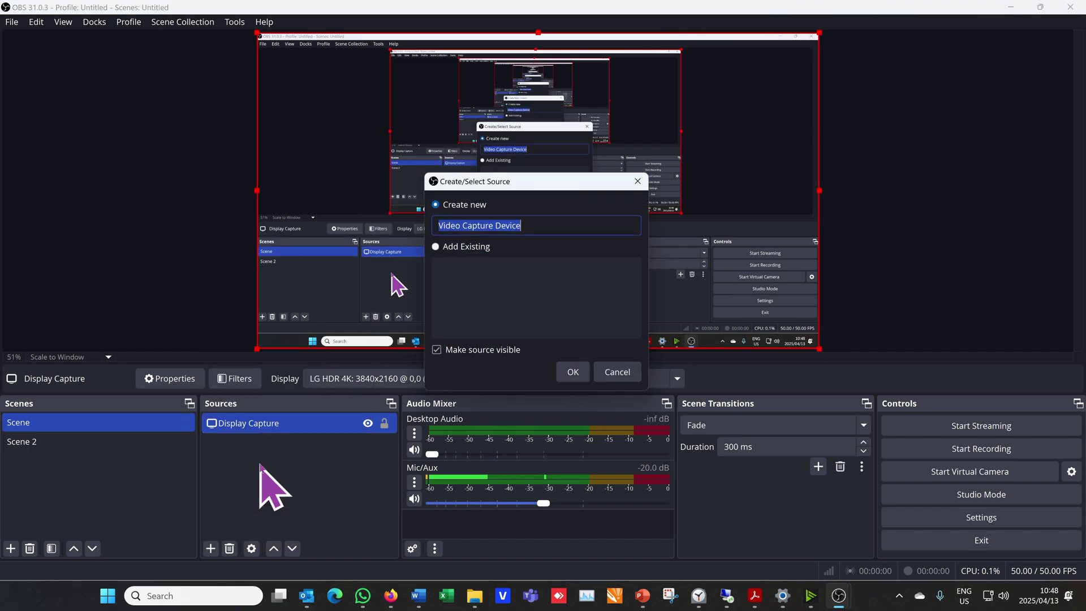
{"action": "left_click", "coordinate": [573, 371]}
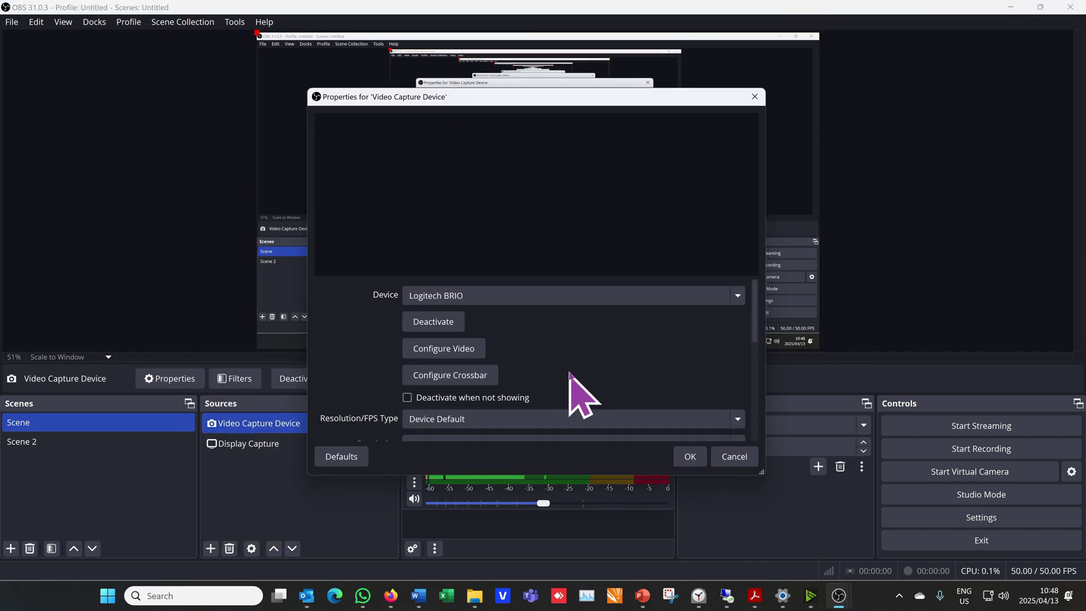
{"action": "left_click", "coordinate": [469, 300]}
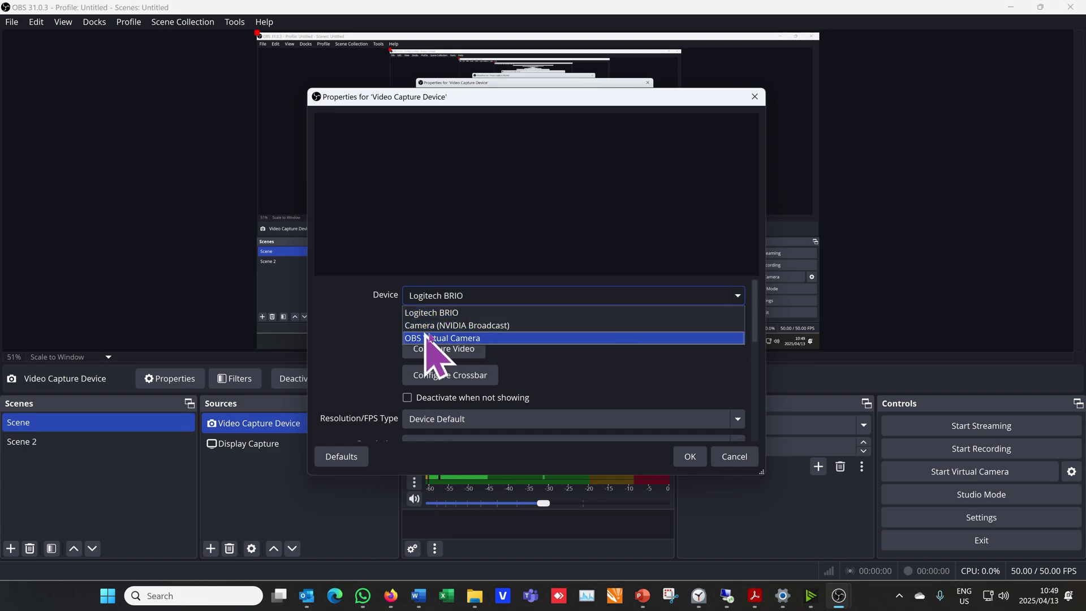
{"action": "left_click", "coordinate": [505, 327]}
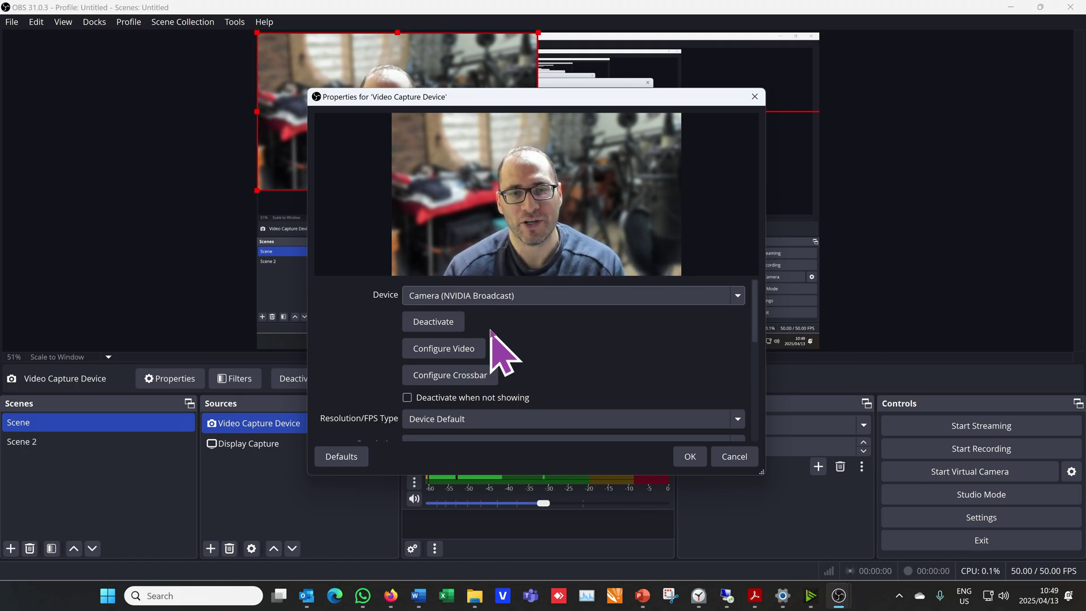
Move the webcam image to the bottom-left of the OBS scene, with NVIDIA Broadcast's window moved right
{"action": "left_click", "coordinate": [690, 459]}
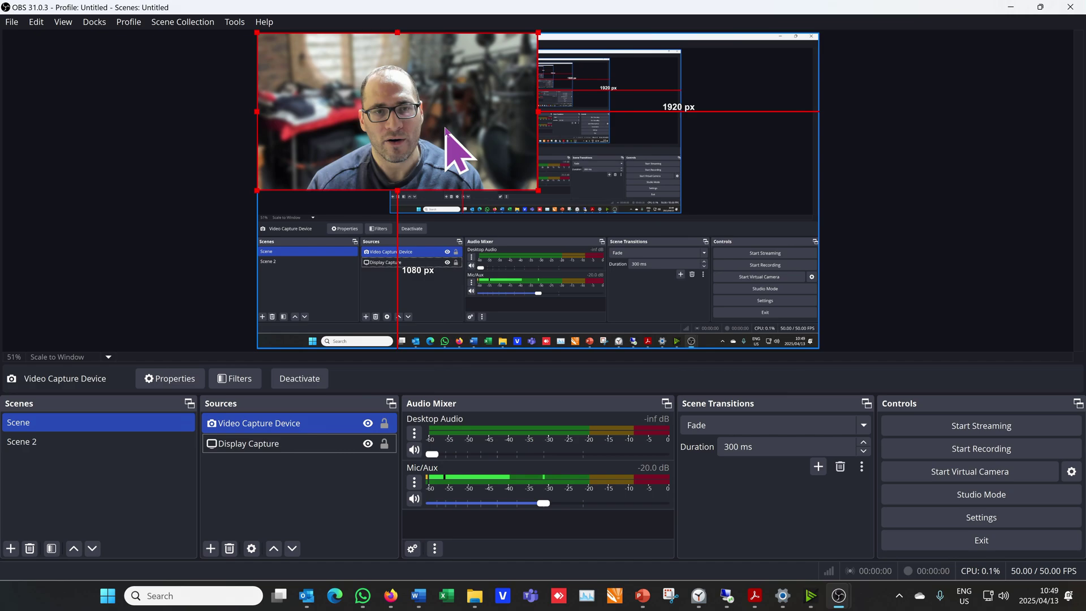
{"action": "left_click_drag", "start_coordinate": [449, 130], "coordinate": [448, 286]}
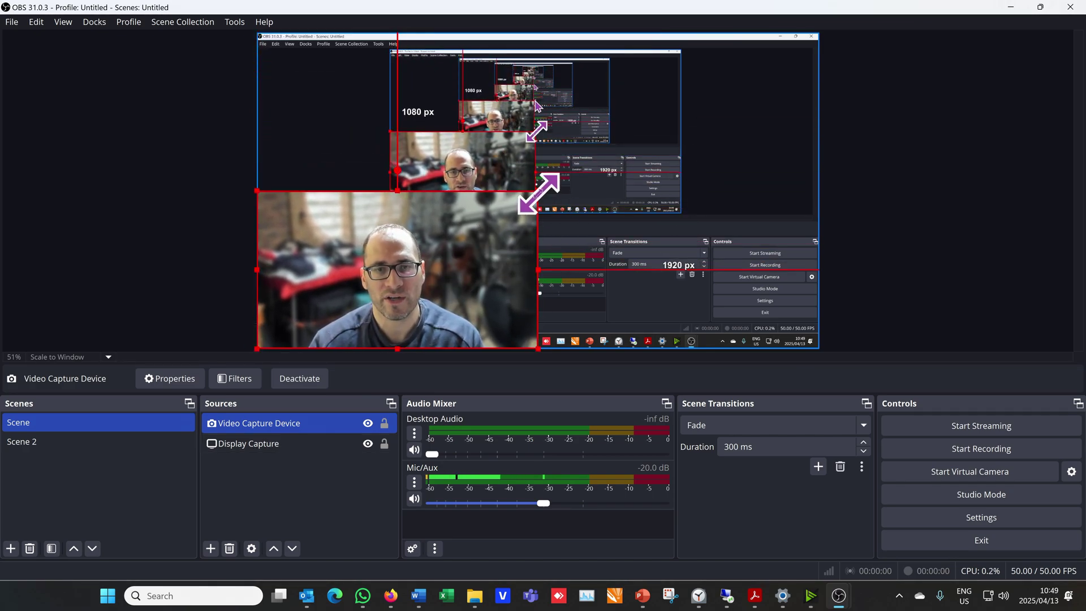
{"action": "key", "text": "alt+Tab"}
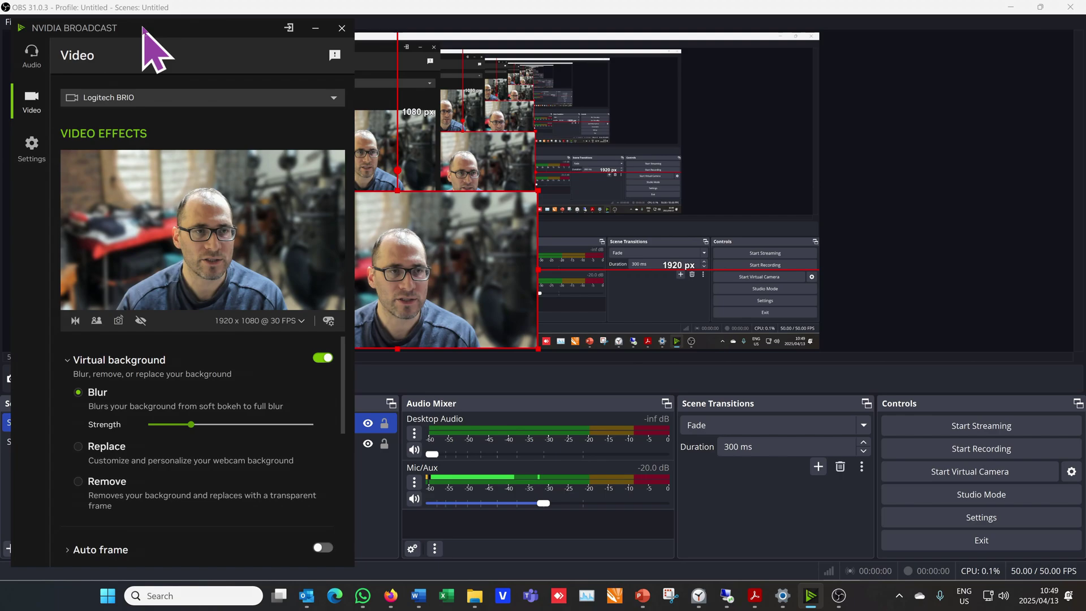
{"action": "mouse_move", "coordinate": [142, 28]}
{"action": "left_mouse_down"}
{"action": "mouse_move", "coordinate": [362, 68]}
{"action": "mouse_move", "coordinate": [817, 77]}
{"action": "mouse_move", "coordinate": [854, 56]}
{"action": "mouse_move", "coordinate": [848, 48]}
{"action": "left_mouse_up"}
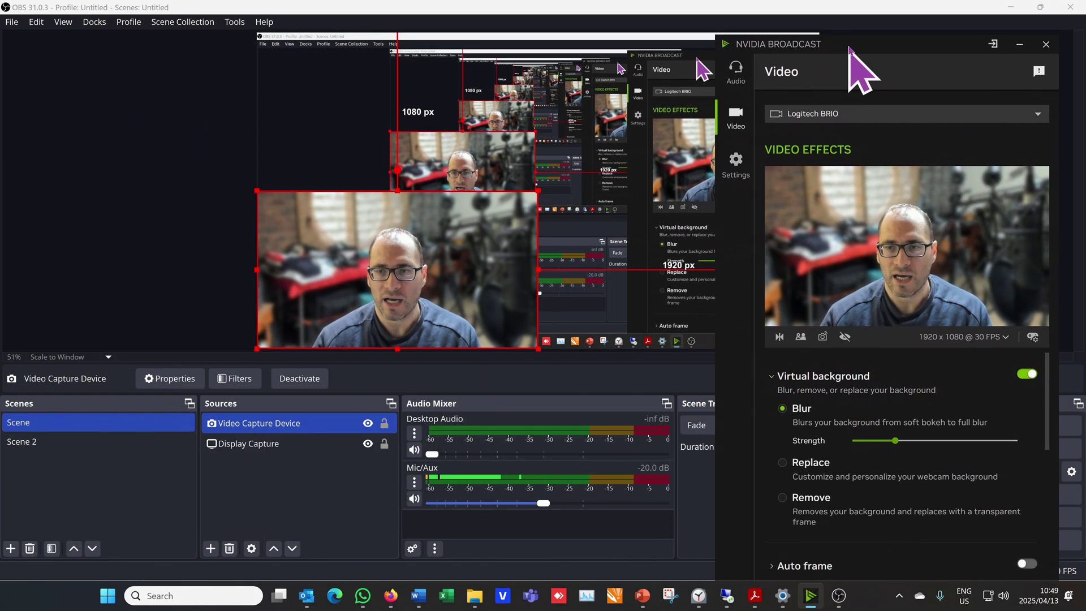
{"action": "left_click", "coordinate": [509, 339]}
{"action": "mouse_move", "coordinate": [509, 339]}
{"action": "left_mouse_down"}
{"action": "mouse_move", "coordinate": [468, 313]}
{"action": "mouse_move", "coordinate": [436, 310]}
{"action": "mouse_move", "coordinate": [431, 324]}
{"action": "left_mouse_up"}
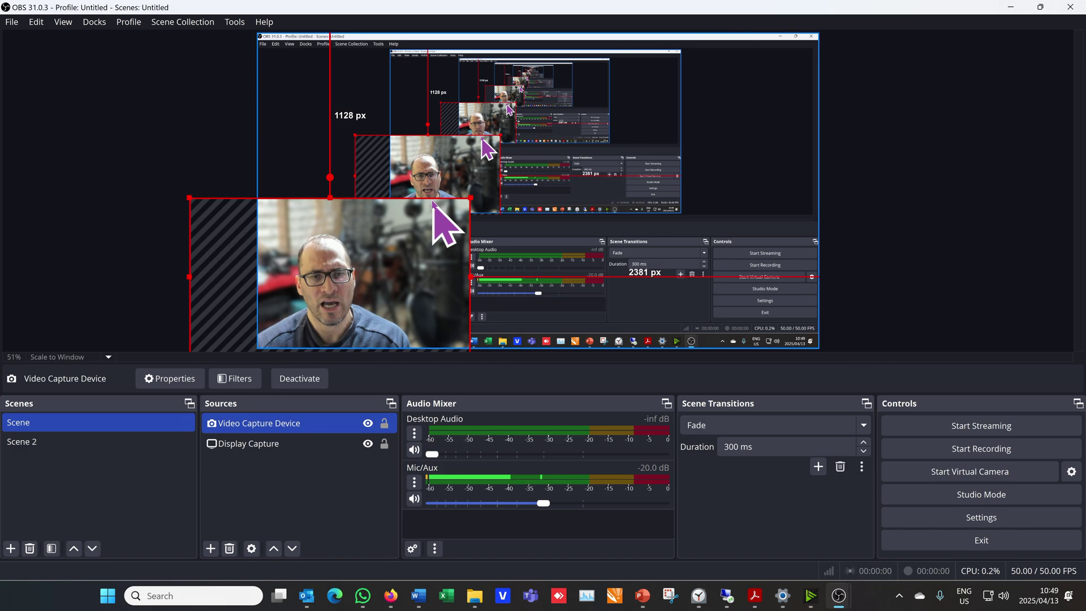
{"action": "left_click_drag", "start_coordinate": [412, 277], "coordinate": [455, 270]}
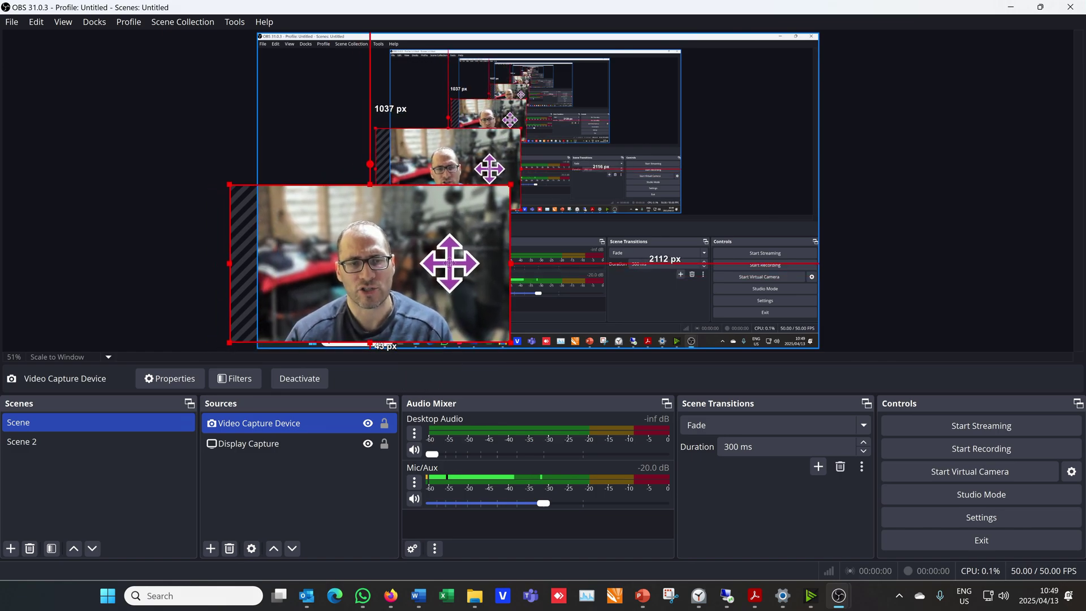
In the camera properties, zoom the webcam in and pan it left to -7
{"action": "left_click", "coordinate": [812, 596]}
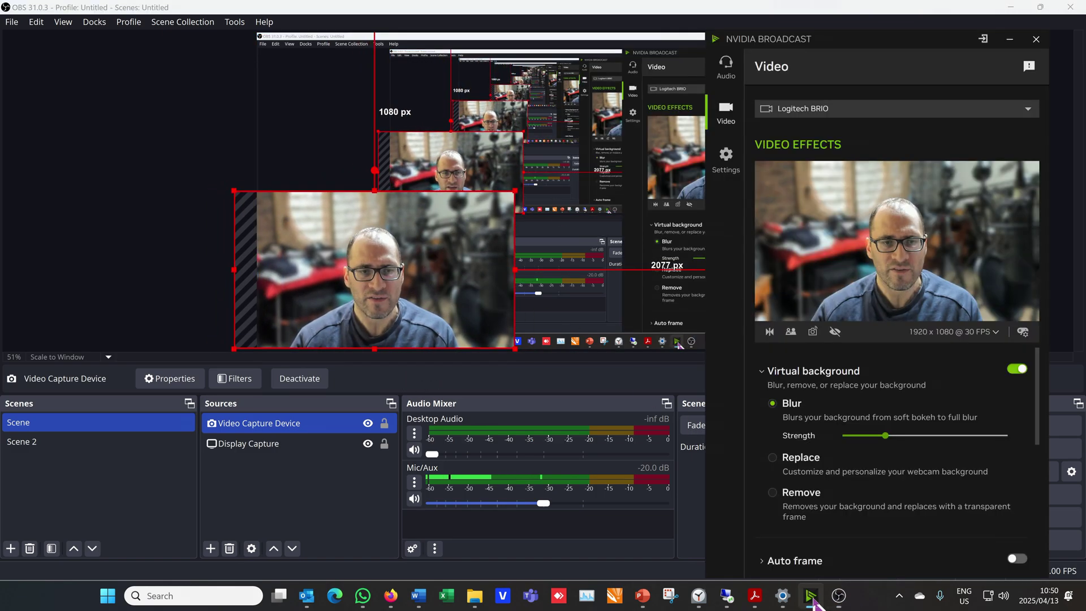
{"action": "left_click", "coordinate": [1023, 332]}
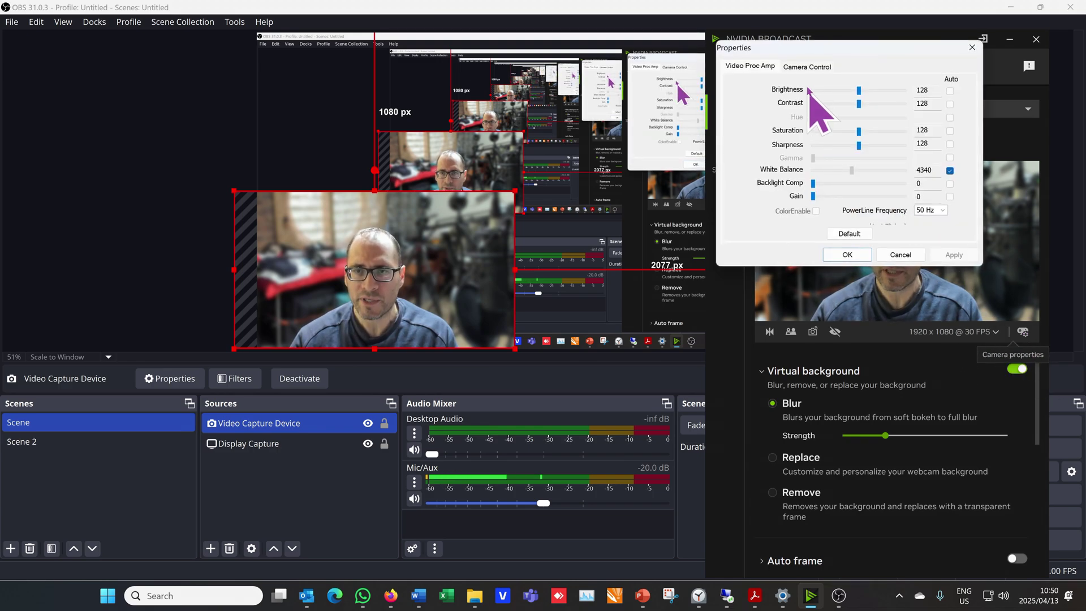
{"action": "left_click_drag", "start_coordinate": [815, 48], "coordinate": [813, 192]}
{"action": "left_click", "coordinate": [805, 210]}
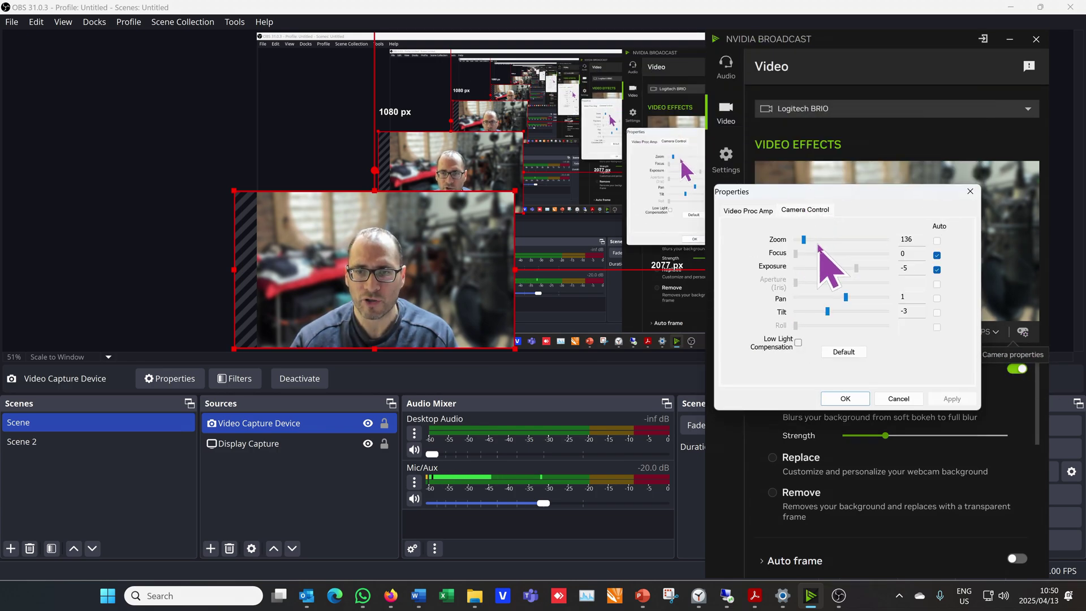
{"action": "left_click_drag", "start_coordinate": [804, 239], "coordinate": [808, 240]}
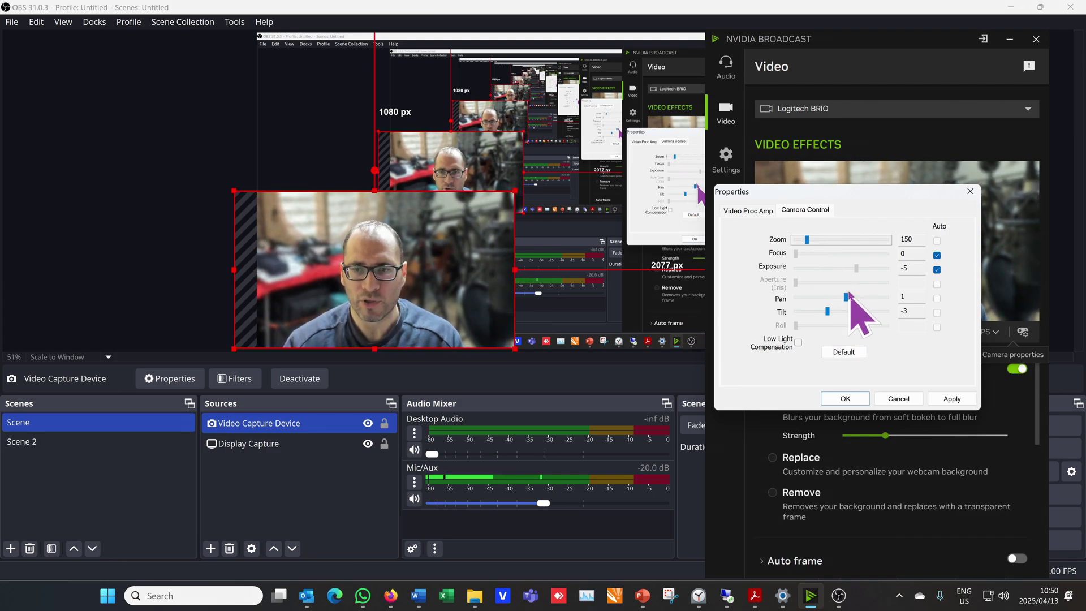
{"action": "left_click_drag", "start_coordinate": [847, 298], "coordinate": [820, 299]}
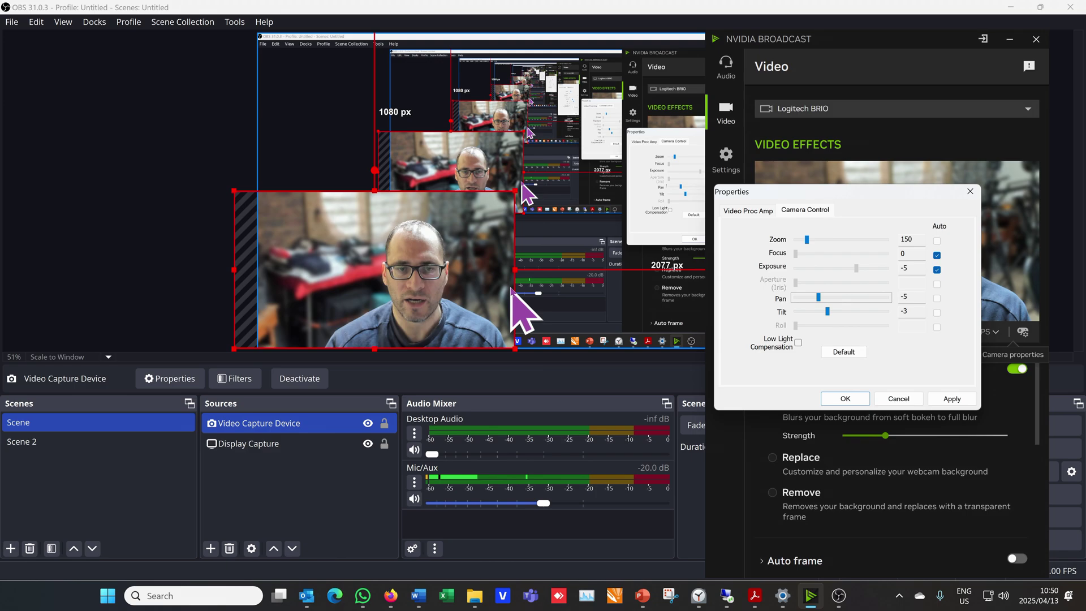
Shift the webcam image left in OBS and nudge the camera zoom to 148
{"action": "left_click_drag", "start_coordinate": [509, 286], "coordinate": [433, 292]}
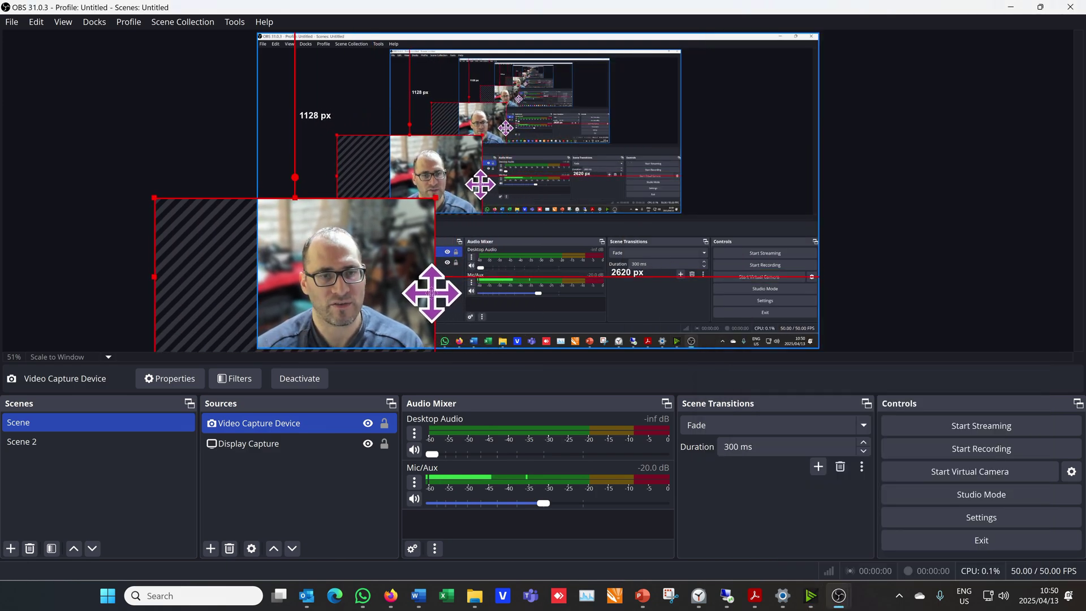
{"action": "key", "text": "alt+Tab"}
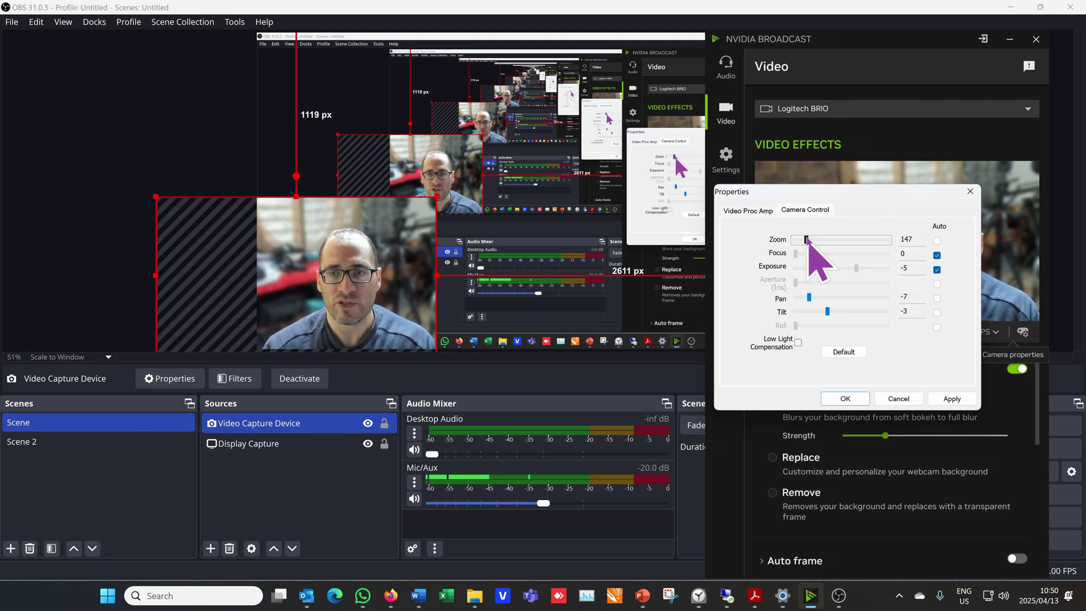
{"action": "left_click_drag", "start_coordinate": [808, 239], "coordinate": [808, 238]}
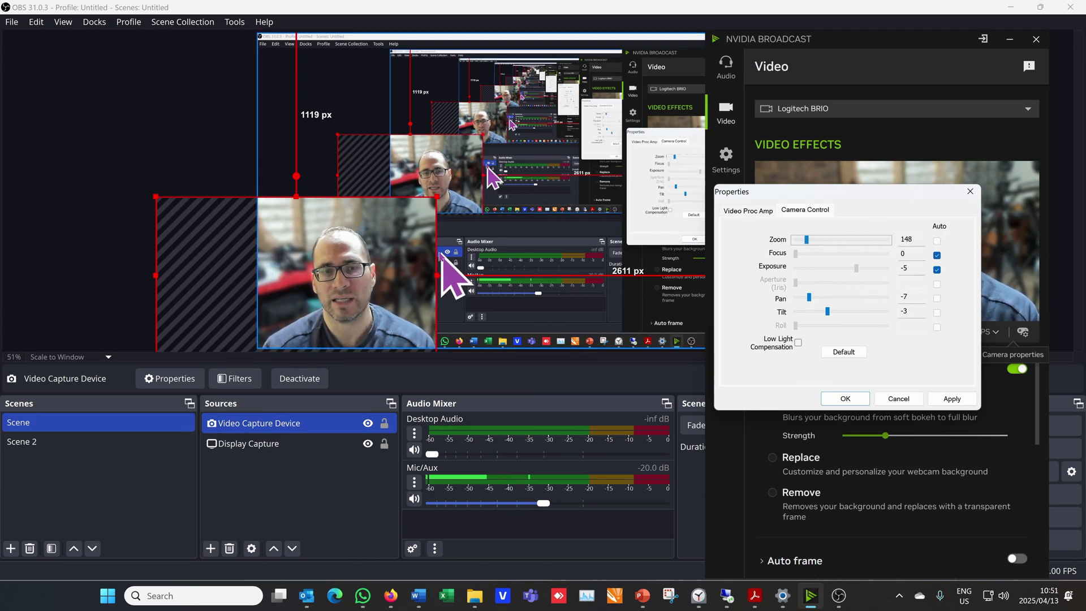
{"action": "left_click", "coordinate": [314, 443]}
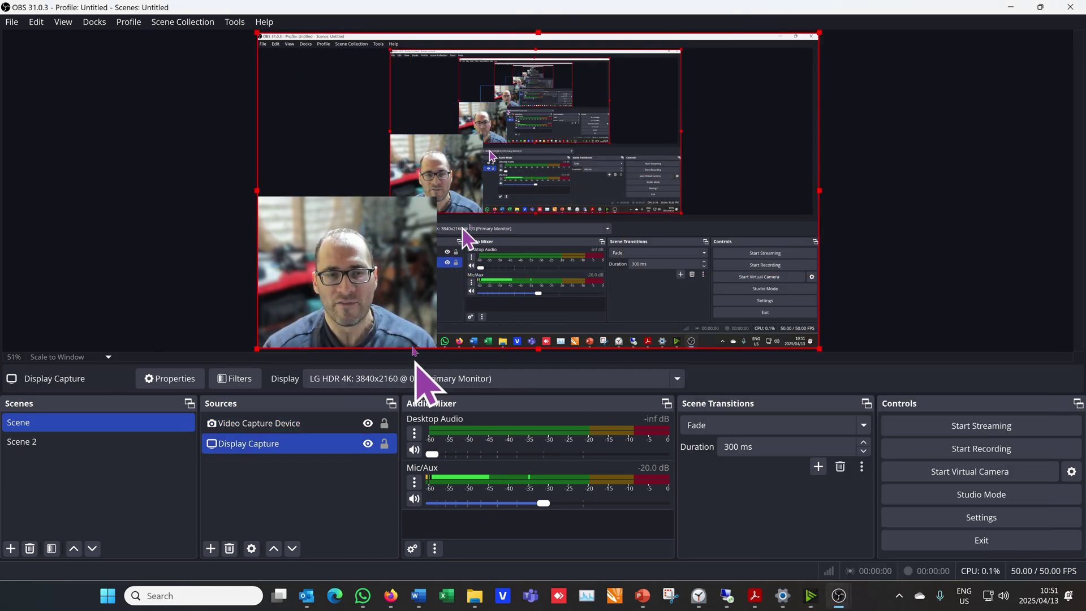
Keep the NVIDIA Broadcast output at 1920 x 1080 @ 30 FPS and select the webcam source in OBS
{"action": "key", "text": "alt+Tab"}
{"action": "left_click", "coordinate": [994, 333]}
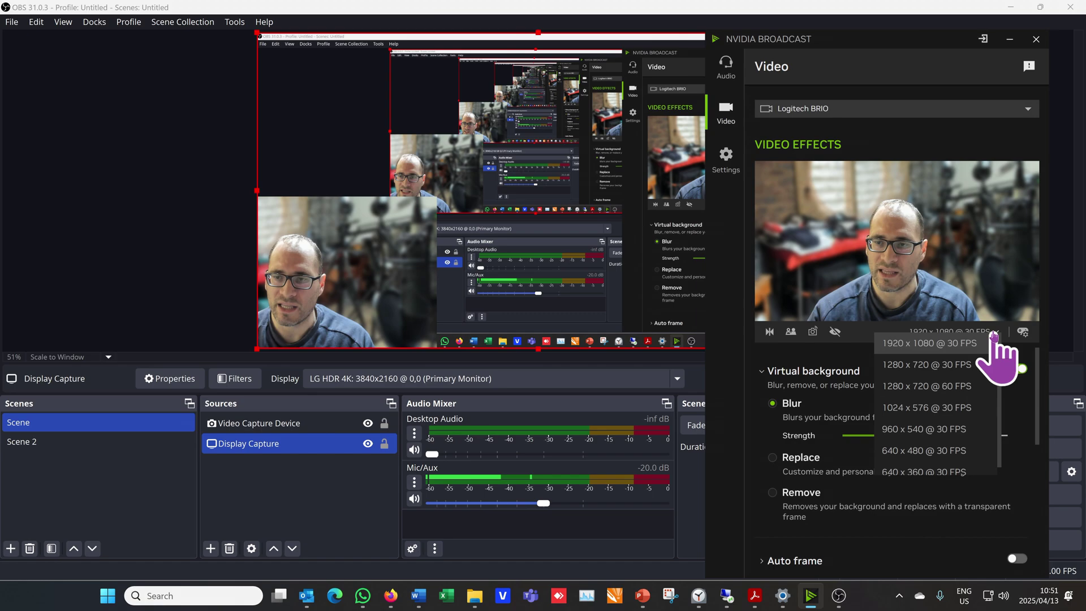
{"action": "left_click", "coordinate": [925, 413]}
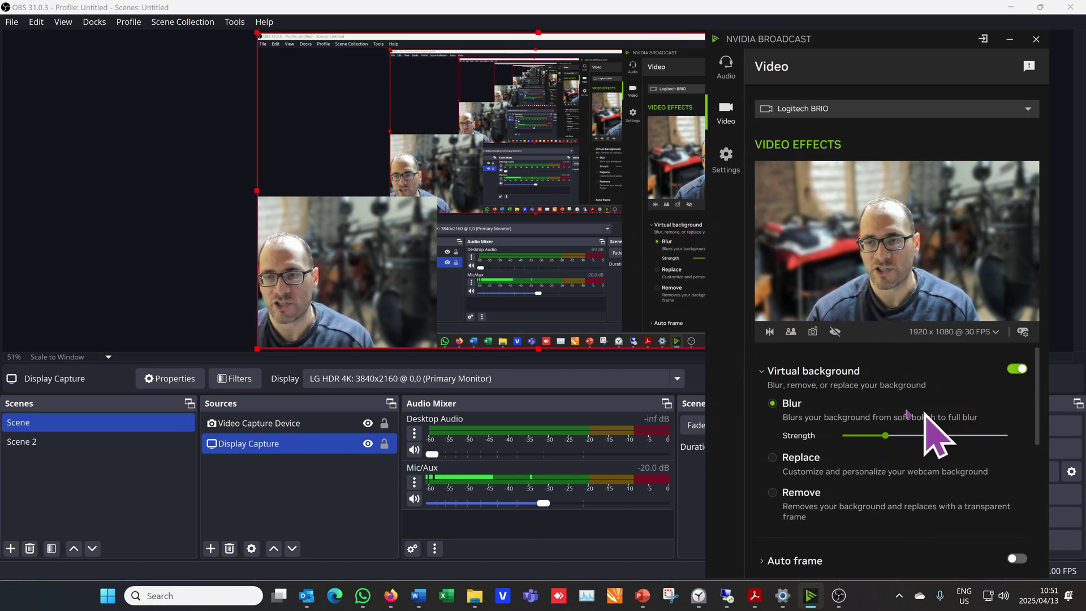
{"action": "left_click", "coordinate": [564, 255]}
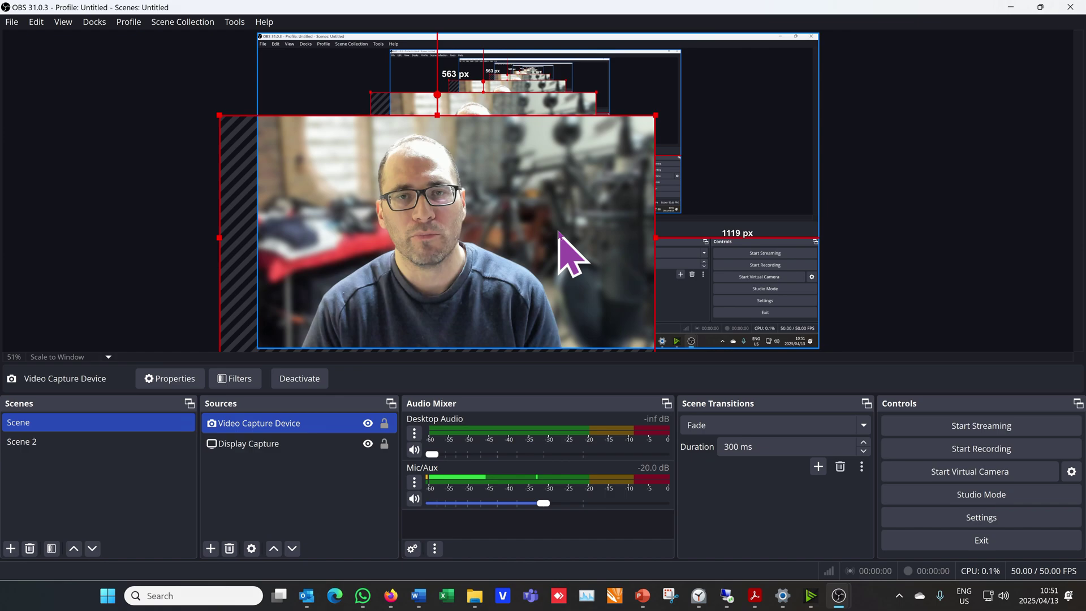